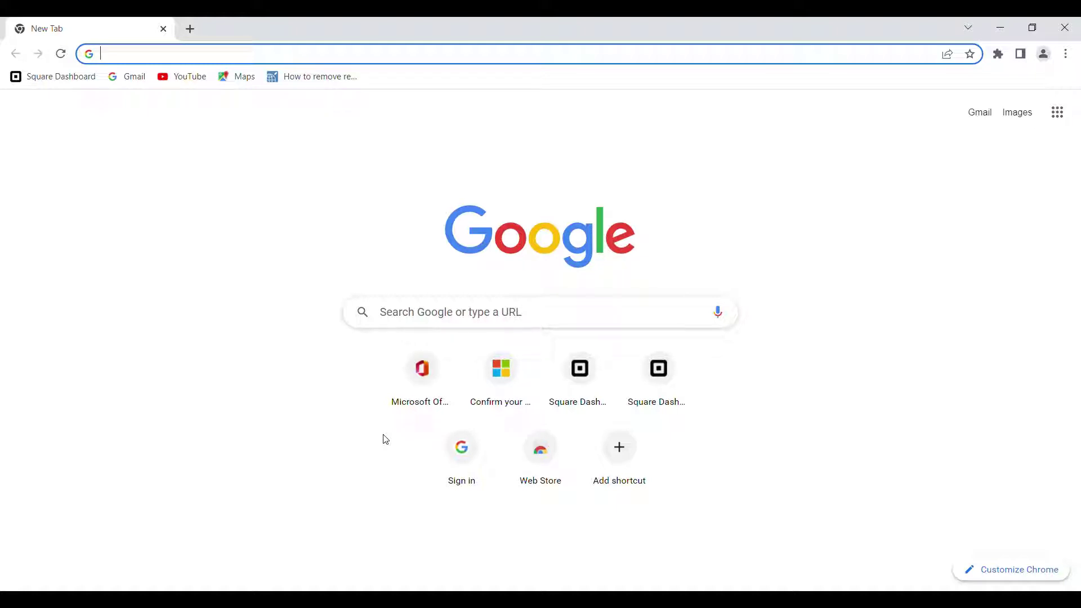
Step: Go to setup.office.com in Chrome using the address bar autocomplete
left_click(281, 56)
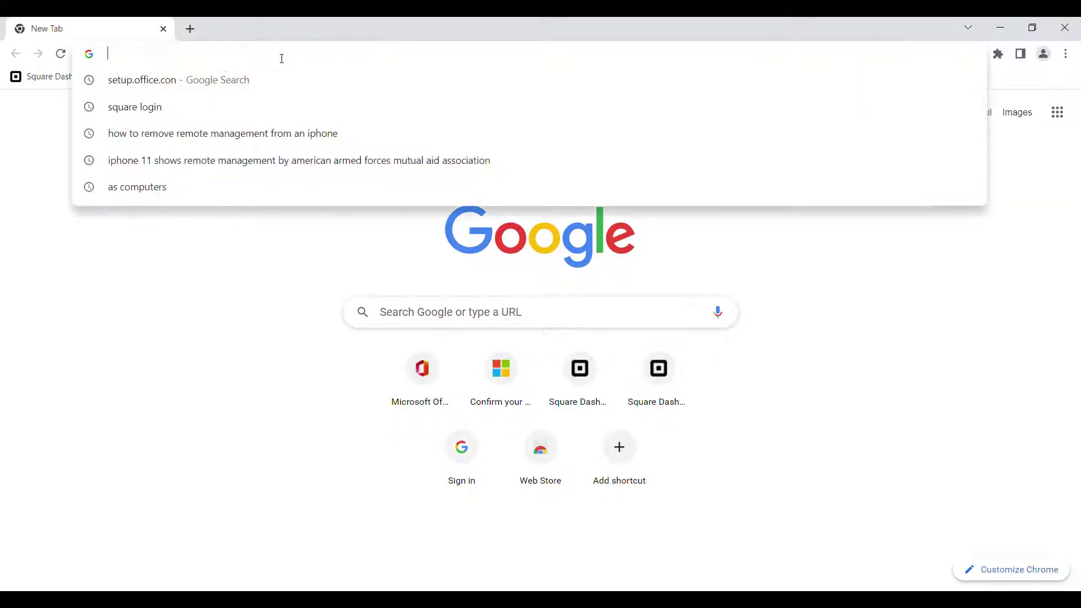
type("set")
key("Right")
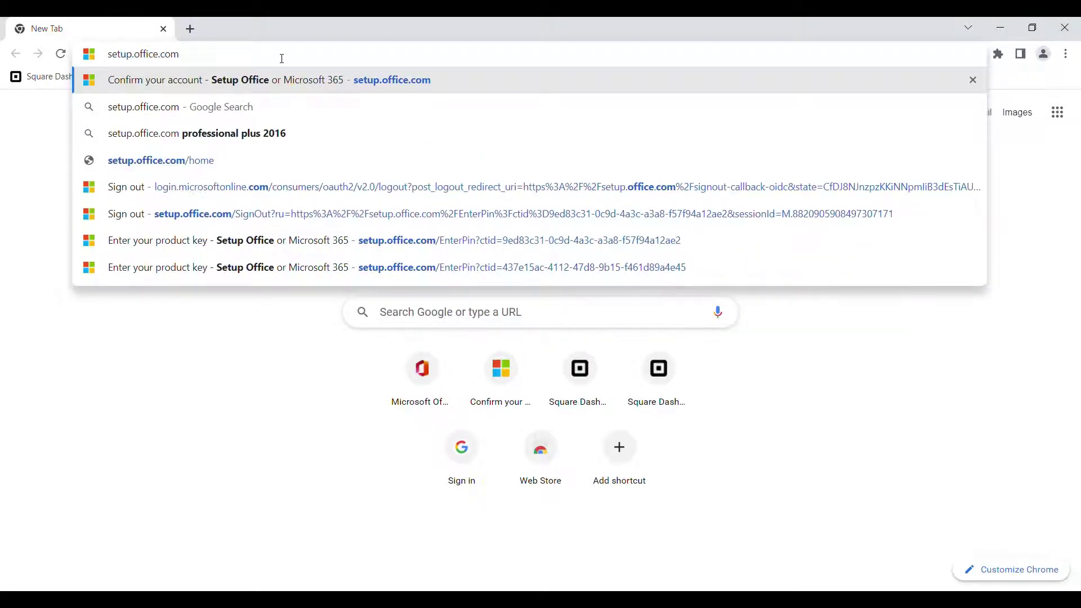
key("Return")
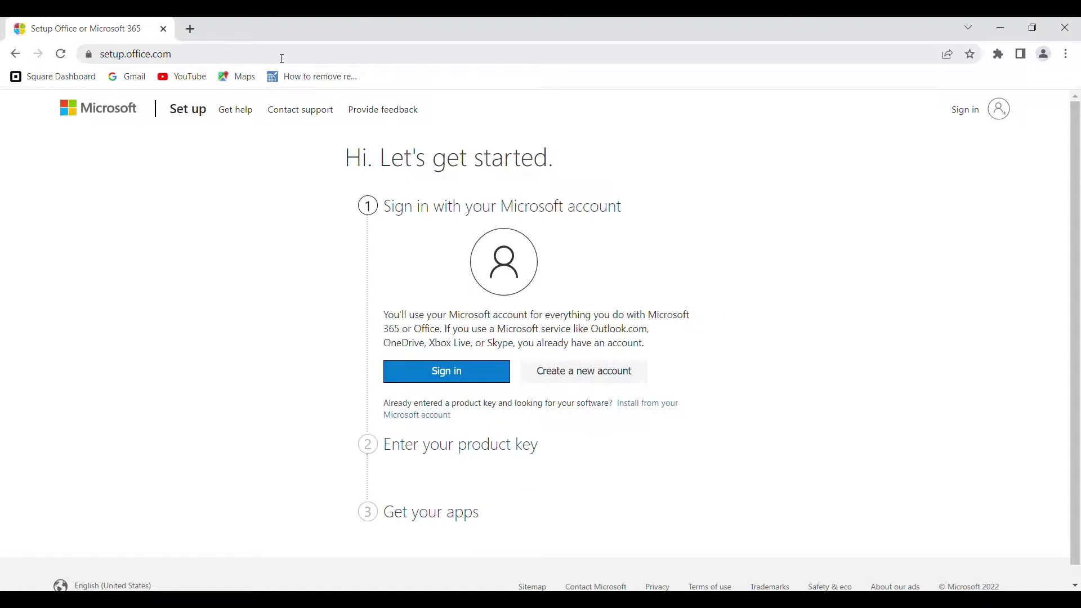
Step: Sign in to the Microsoft account with the emailed one-time code
left_click(456, 377)
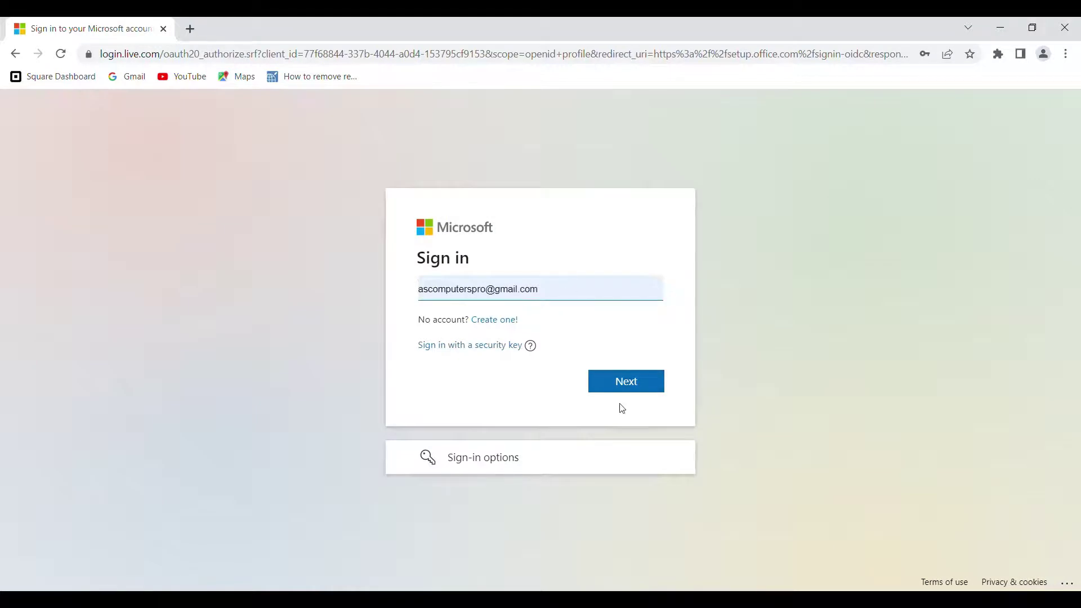
left_click(619, 383)
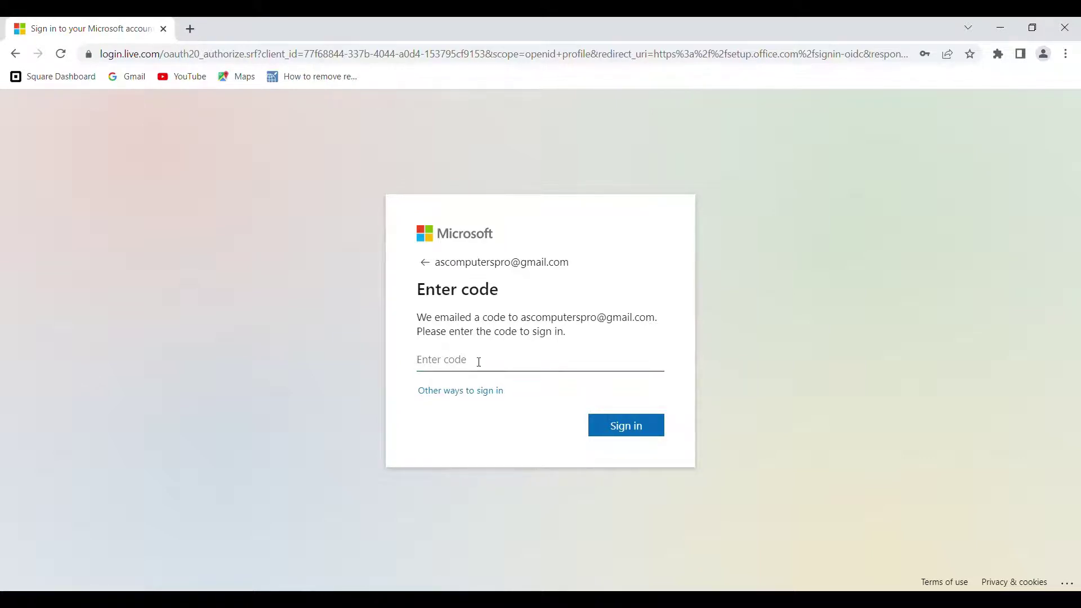
left_click(616, 426)
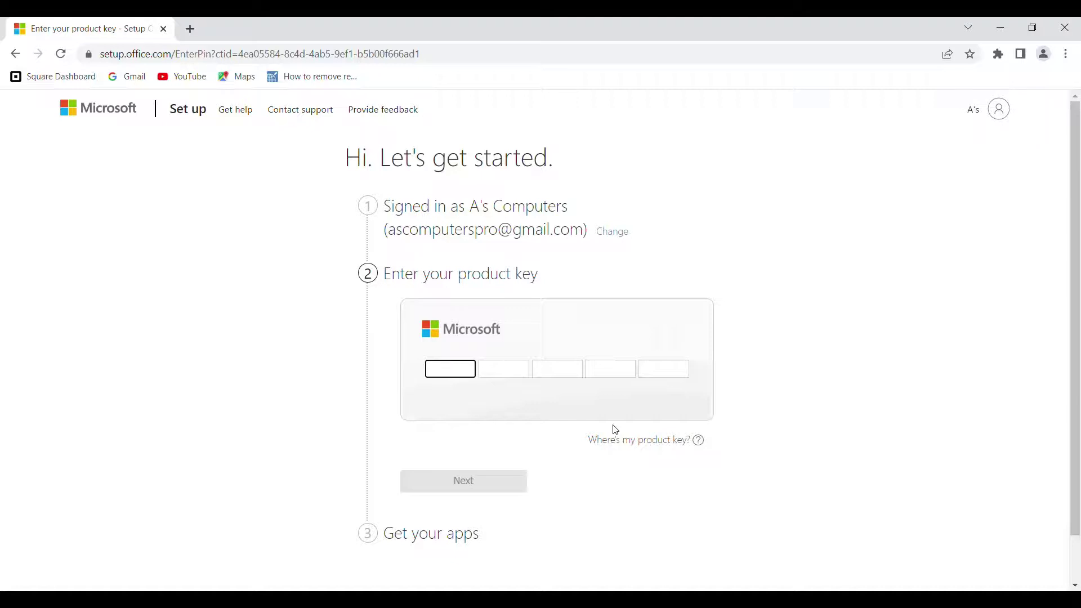
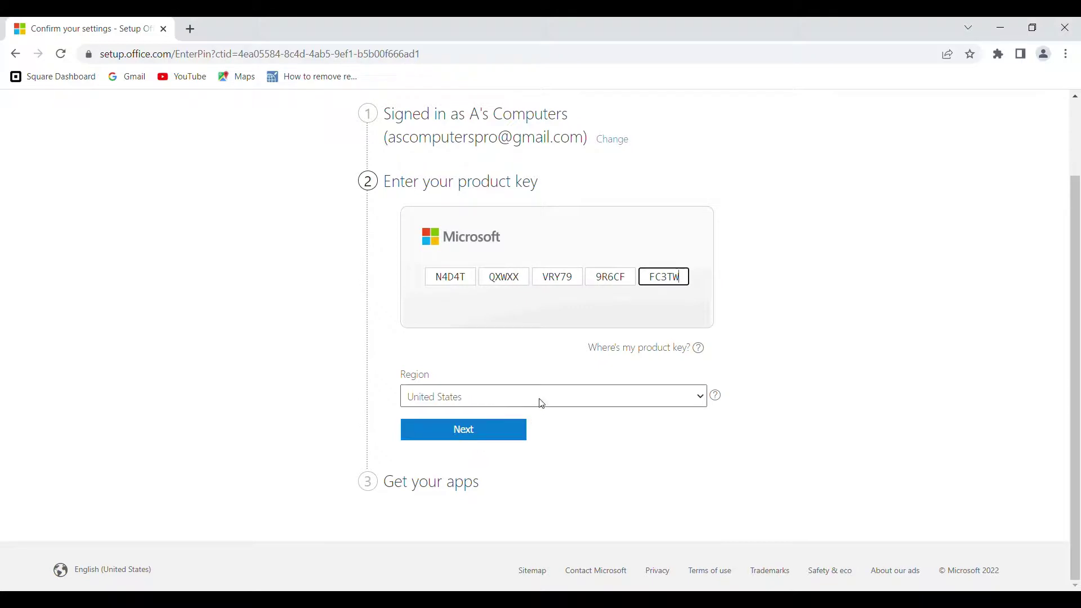
Step: Submit the product key and region, then confirm redeeming Office Professional Plus 2021
left_click(498, 437)
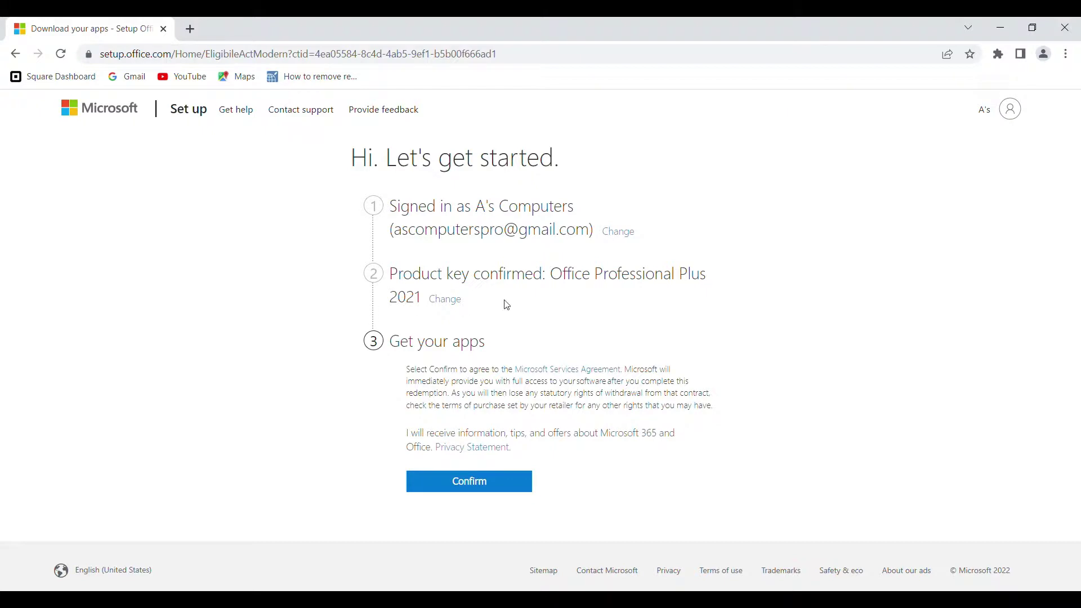
left_click(478, 487)
left_click(478, 486)
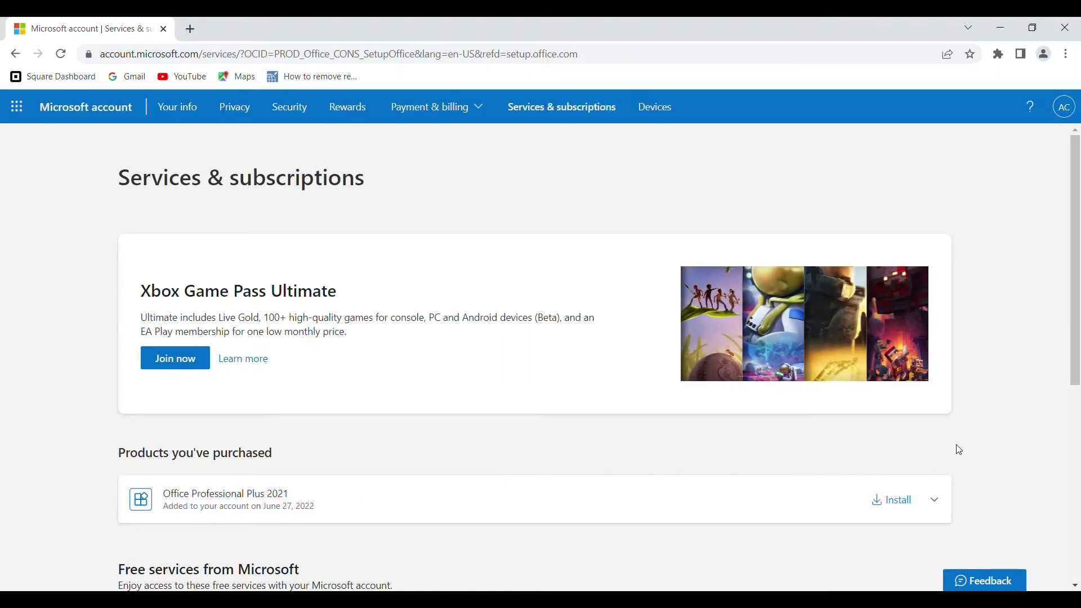
scroll(1030, 440, "down", 3)
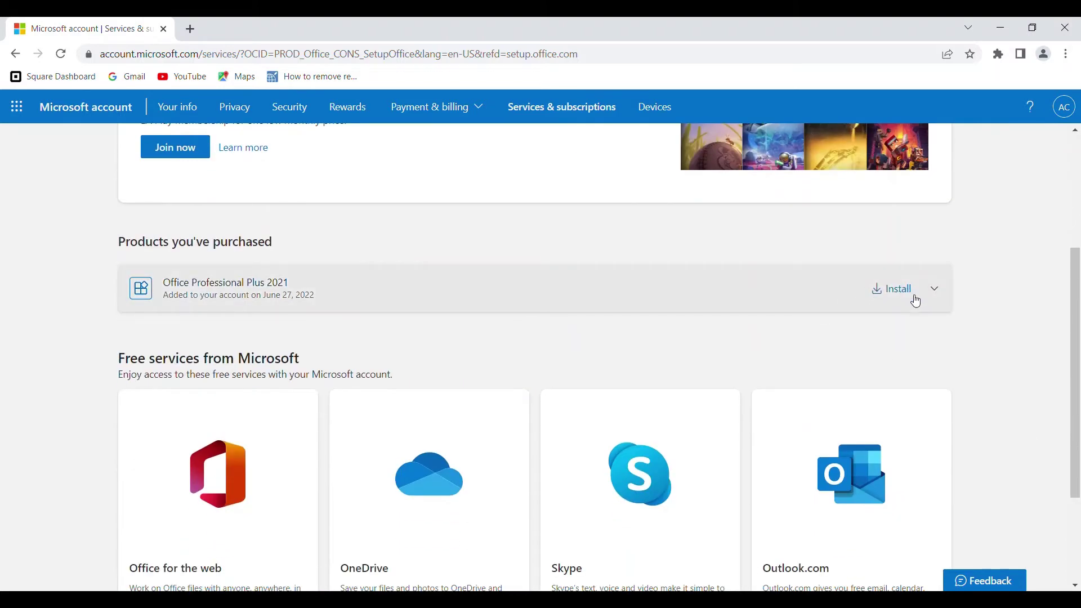